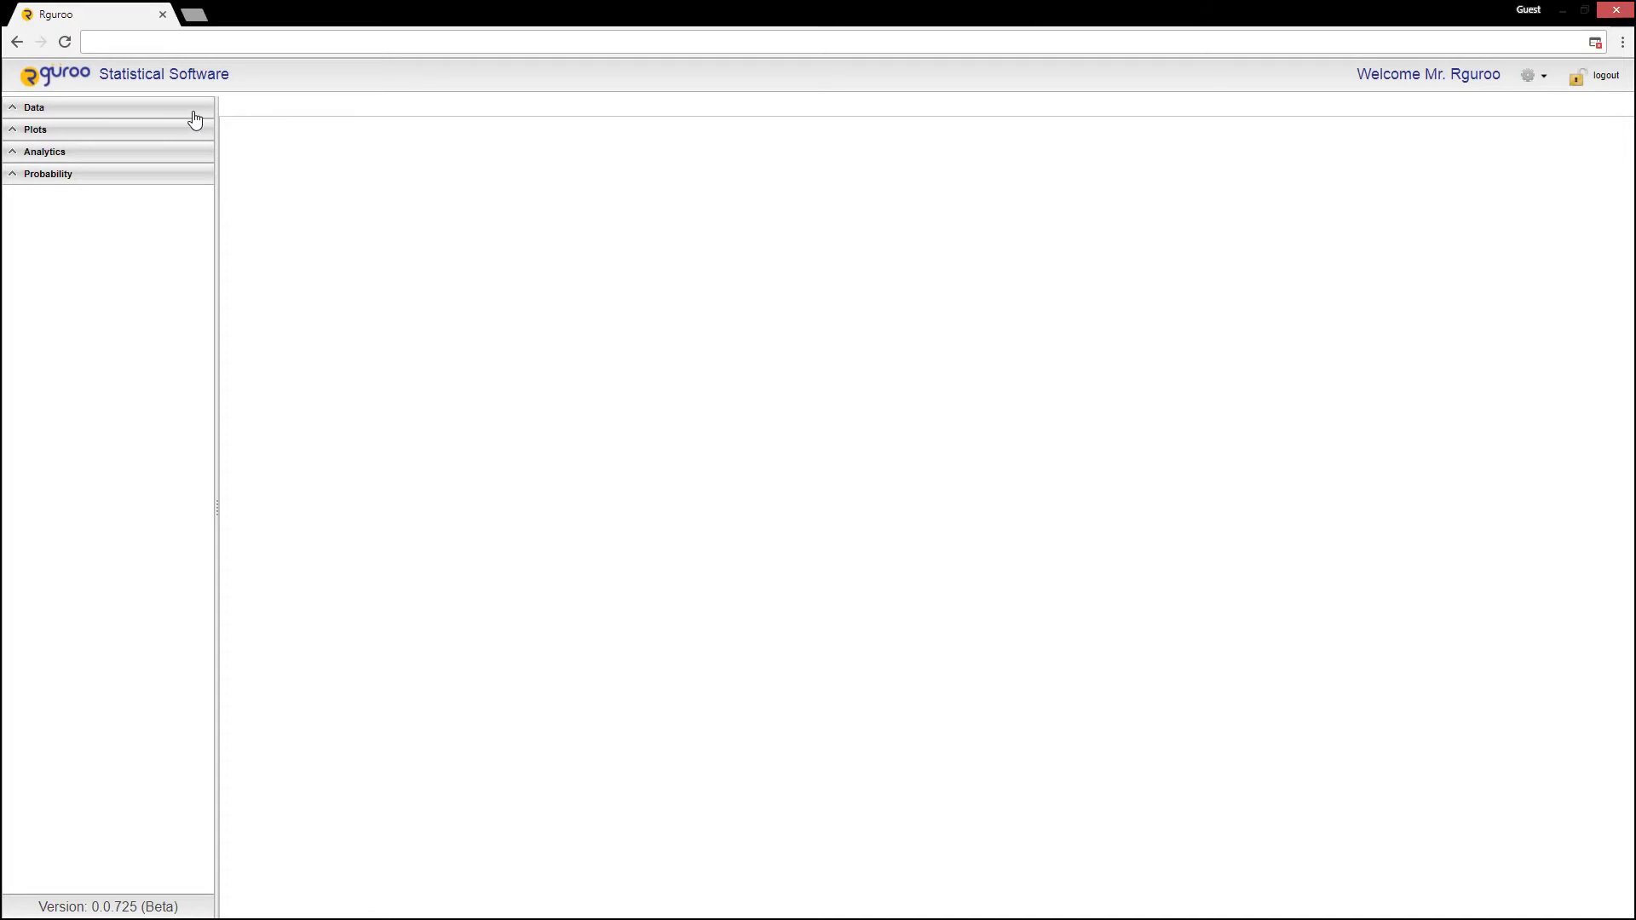
Open the Data Frame import form under Data Import, with local File as the source
left_click(66, 156)
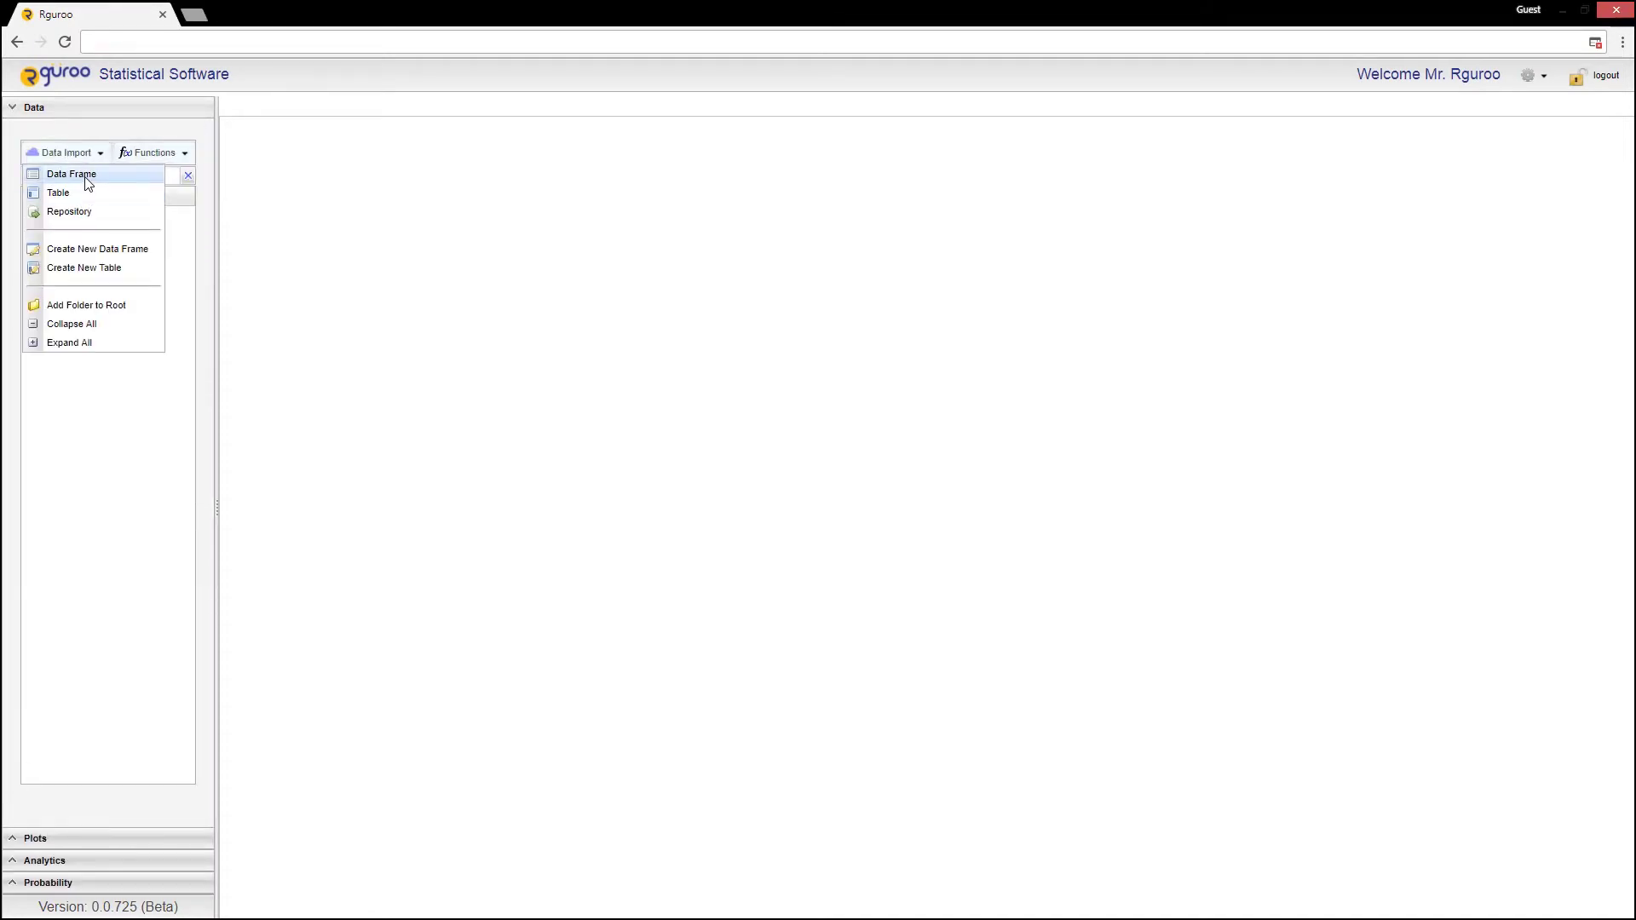
left_click(72, 174)
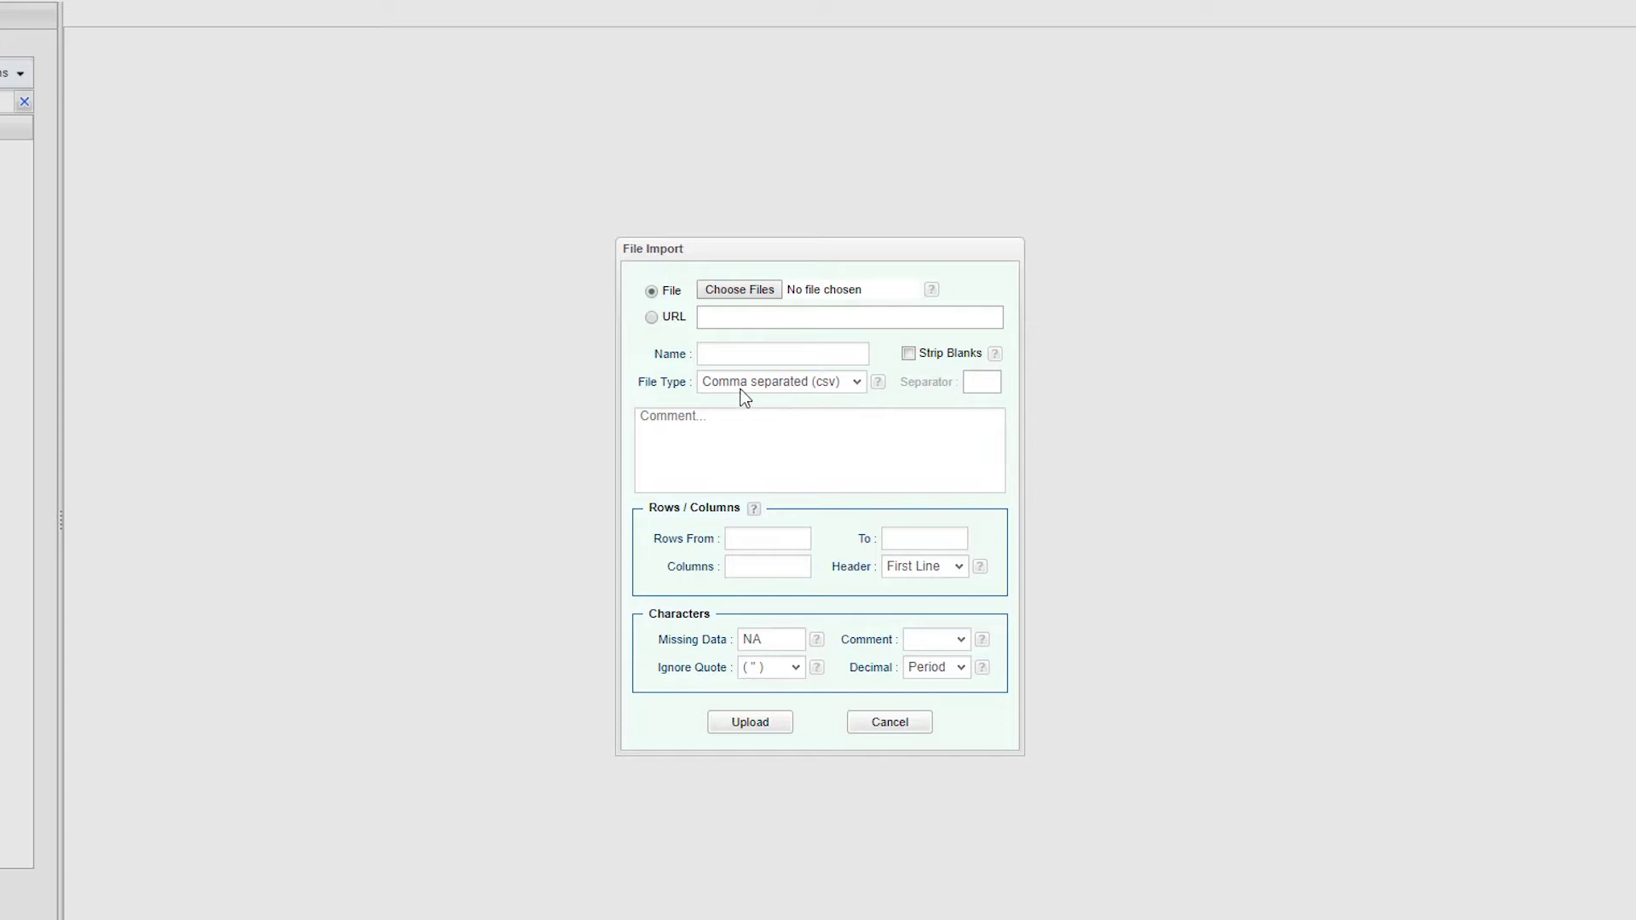
left_click(654, 319)
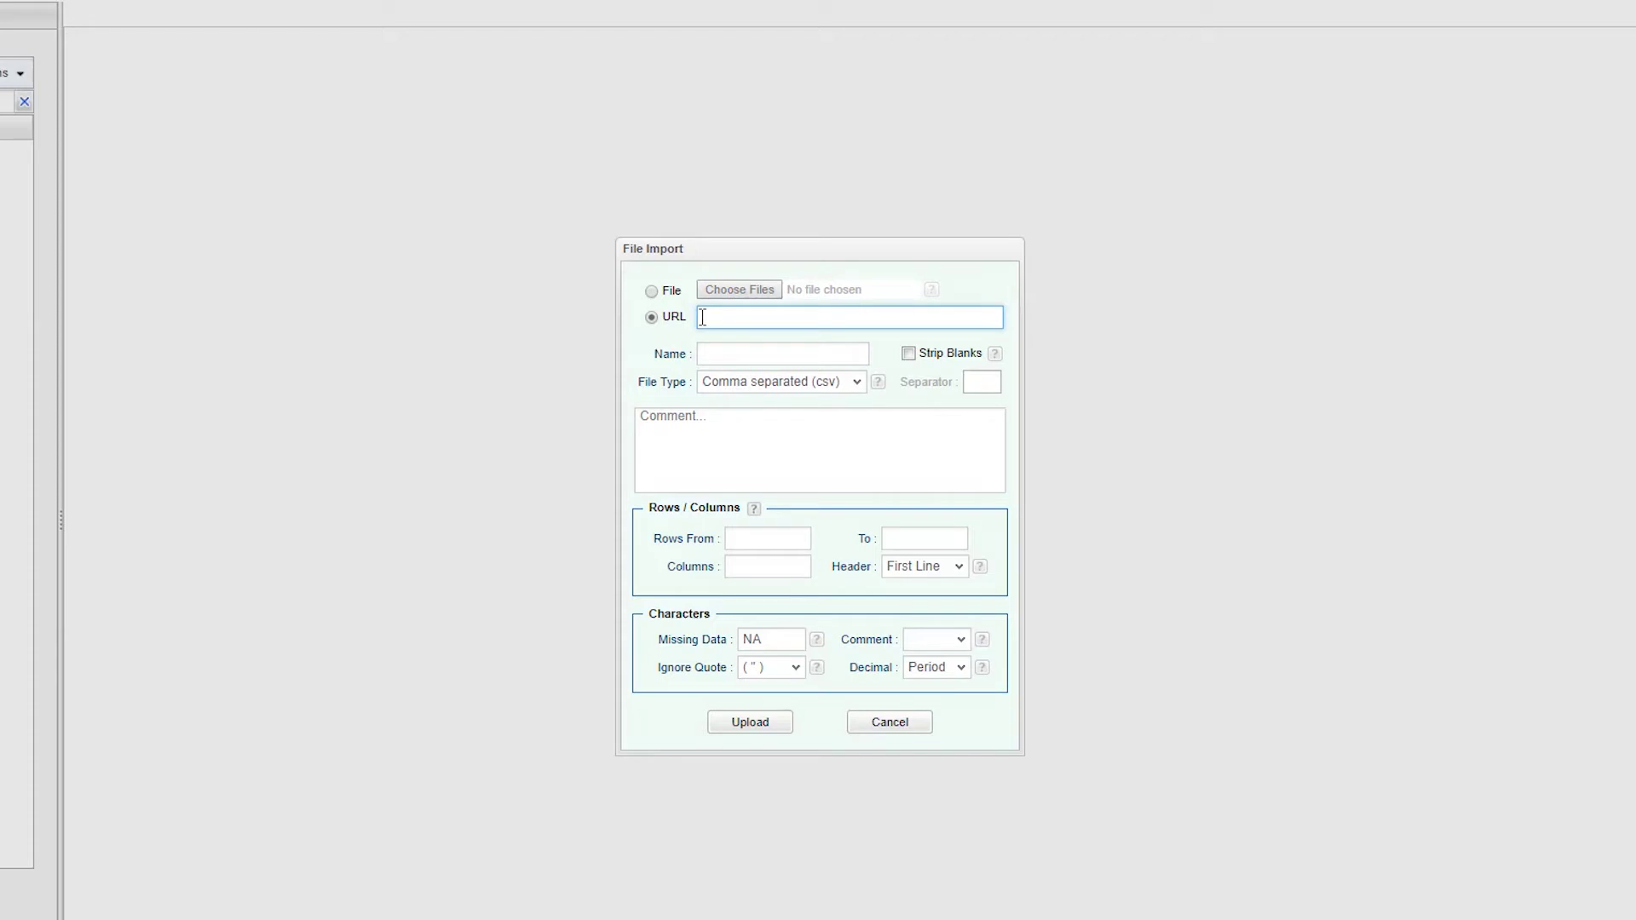
left_click(652, 292)
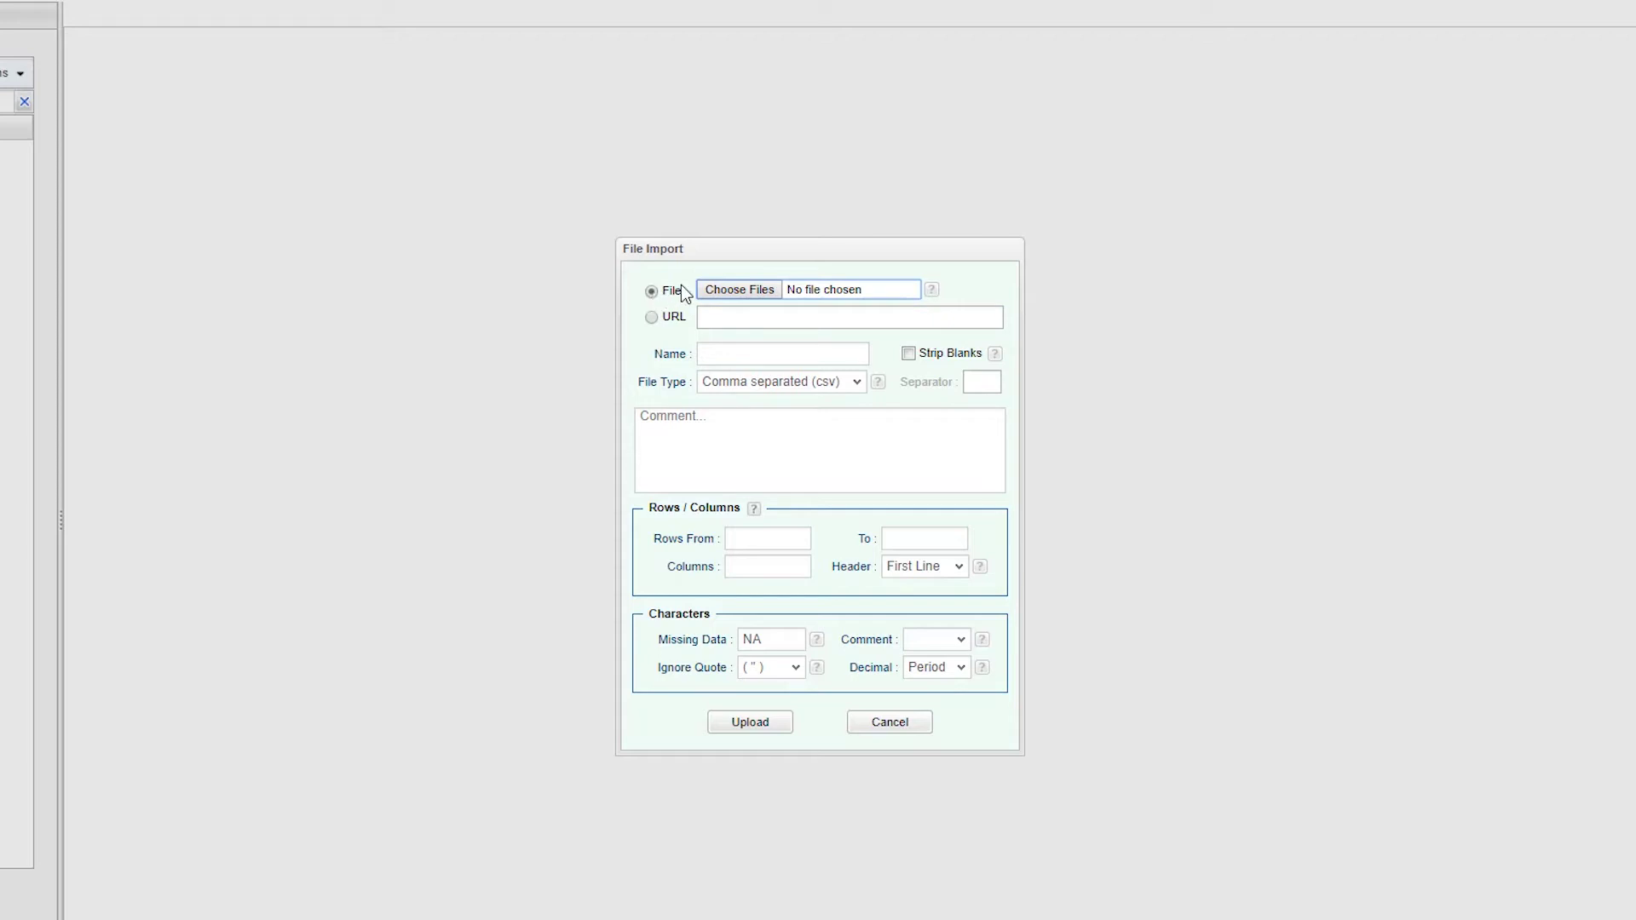
Choose the Cars.xlsx workbook, naming the data frame Cars with Excel file type
left_click(727, 289)
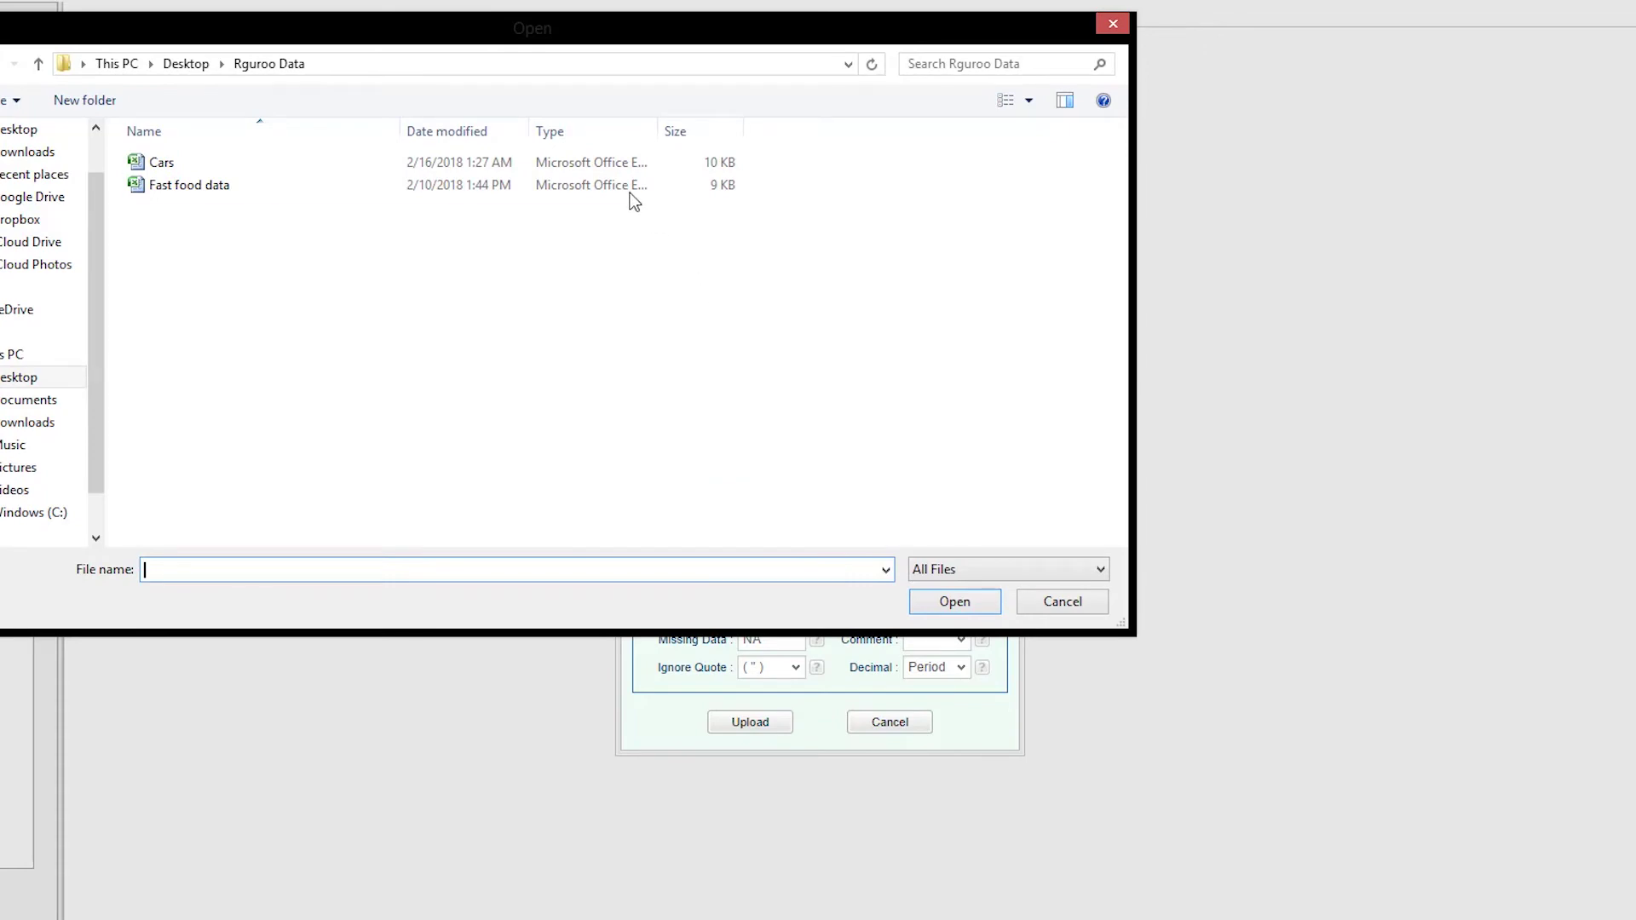
left_click(620, 163)
left_click(940, 599)
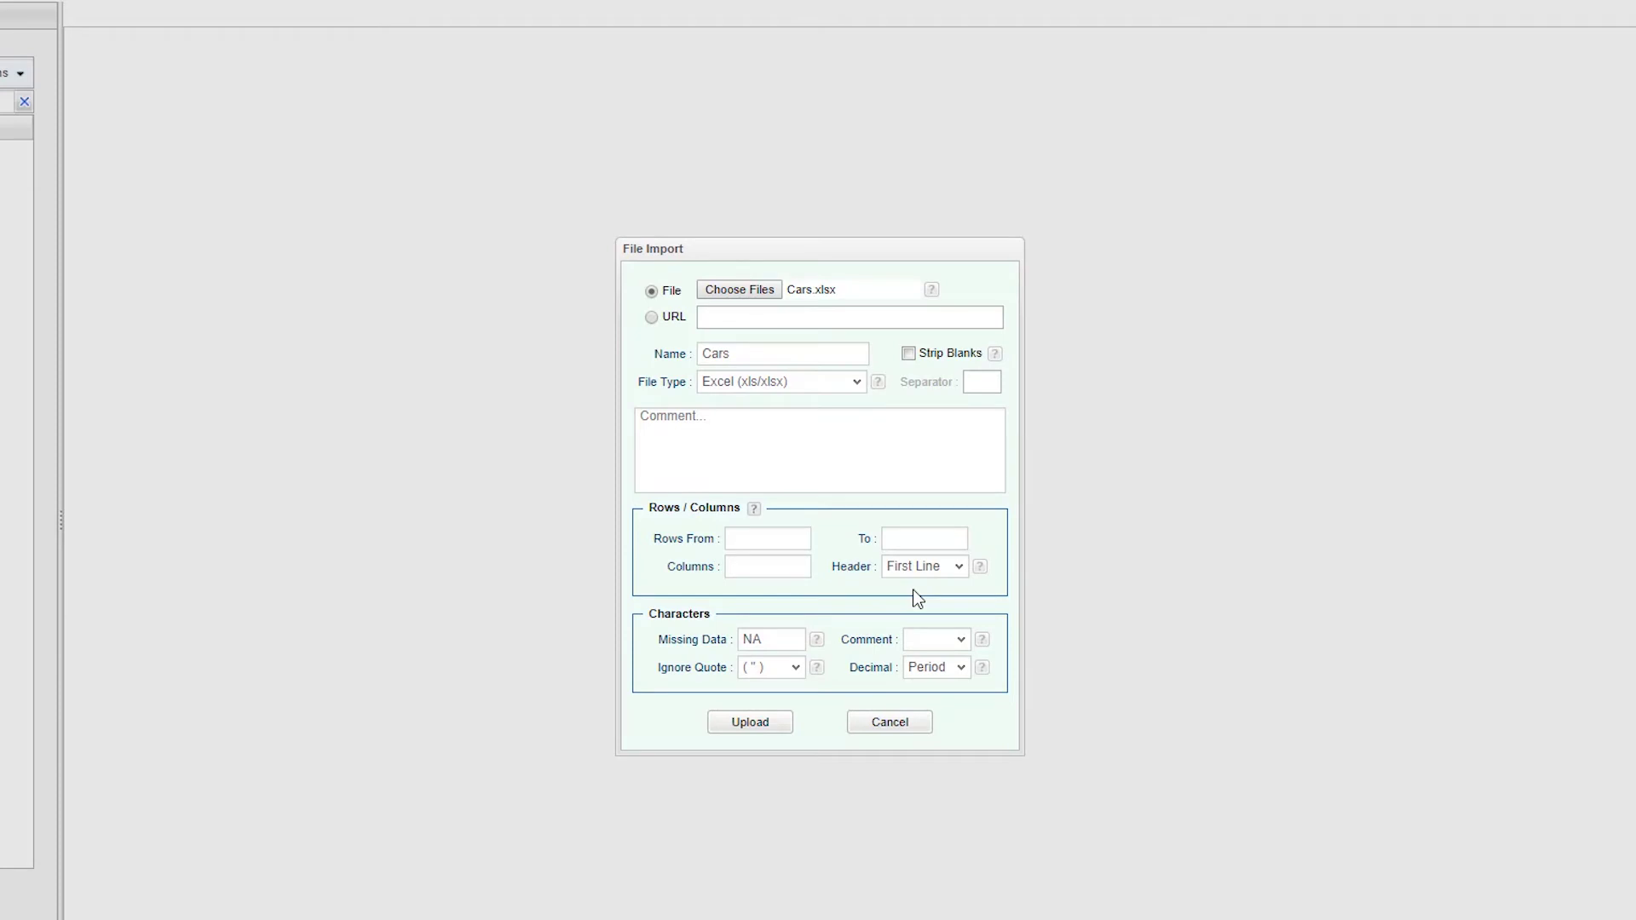
left_click(730, 353)
left_click(753, 388)
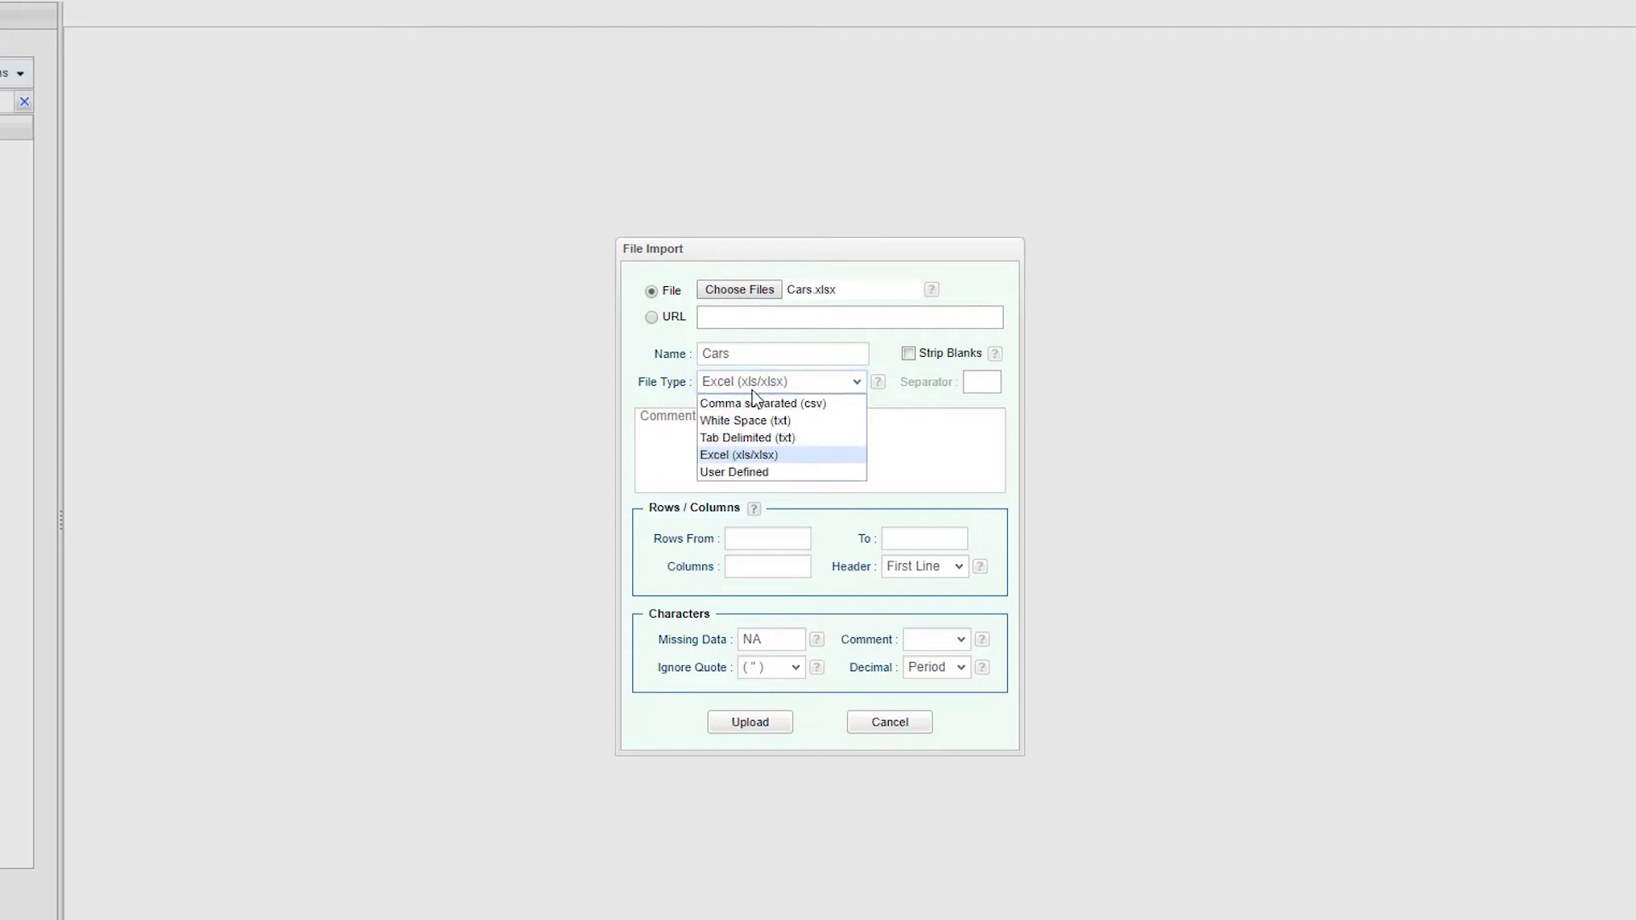
left_click(752, 390)
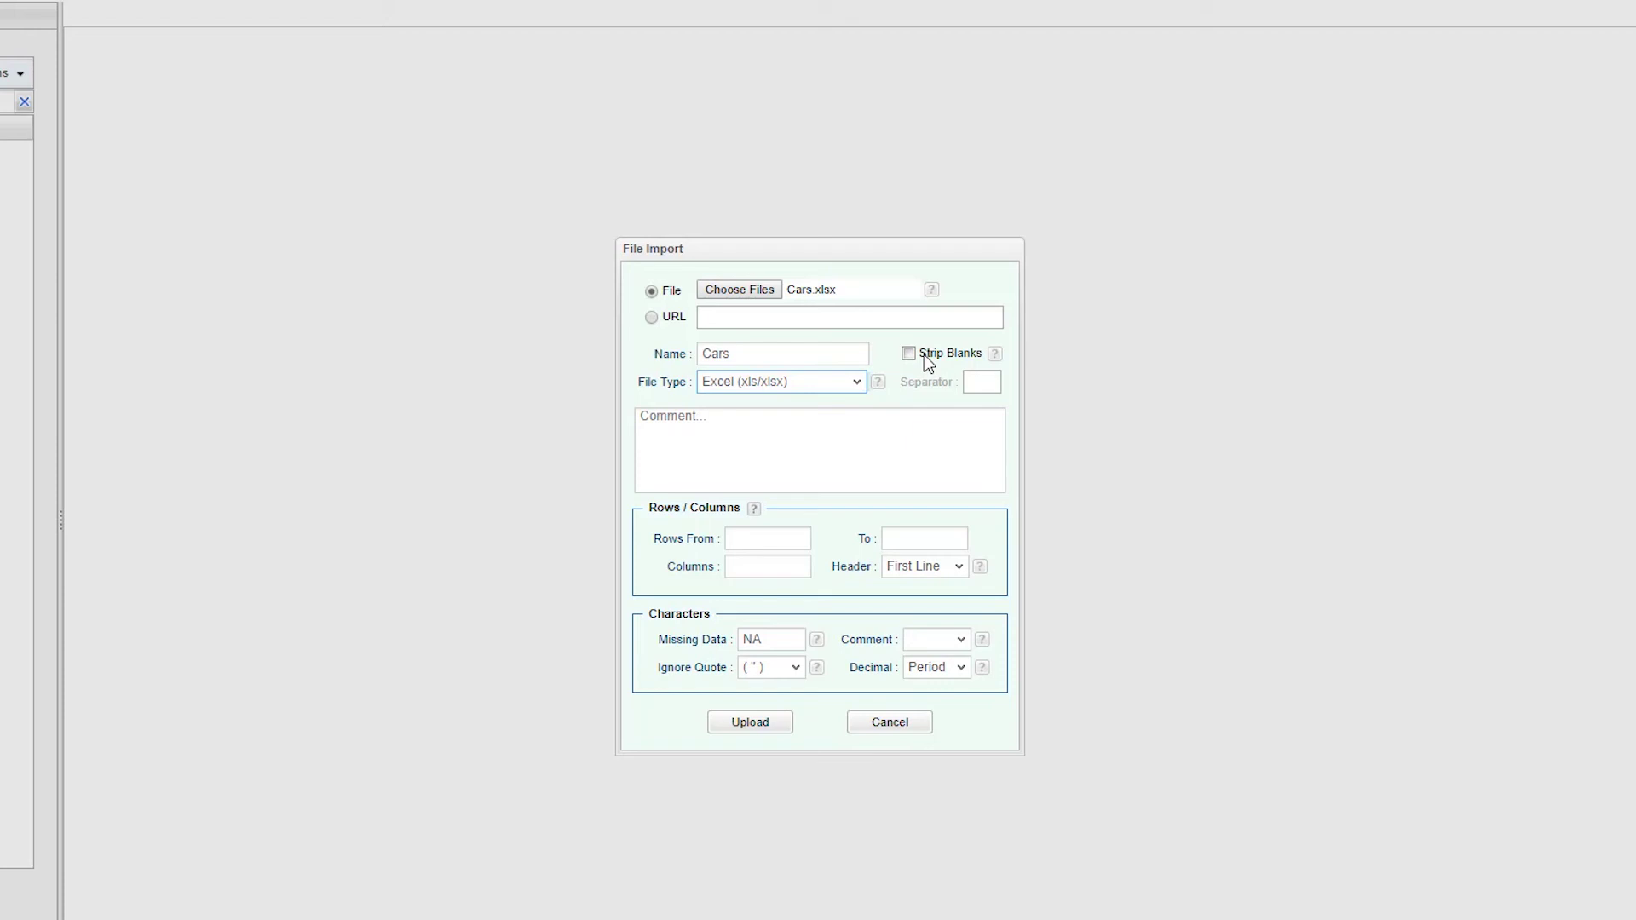
left_click(992, 427)
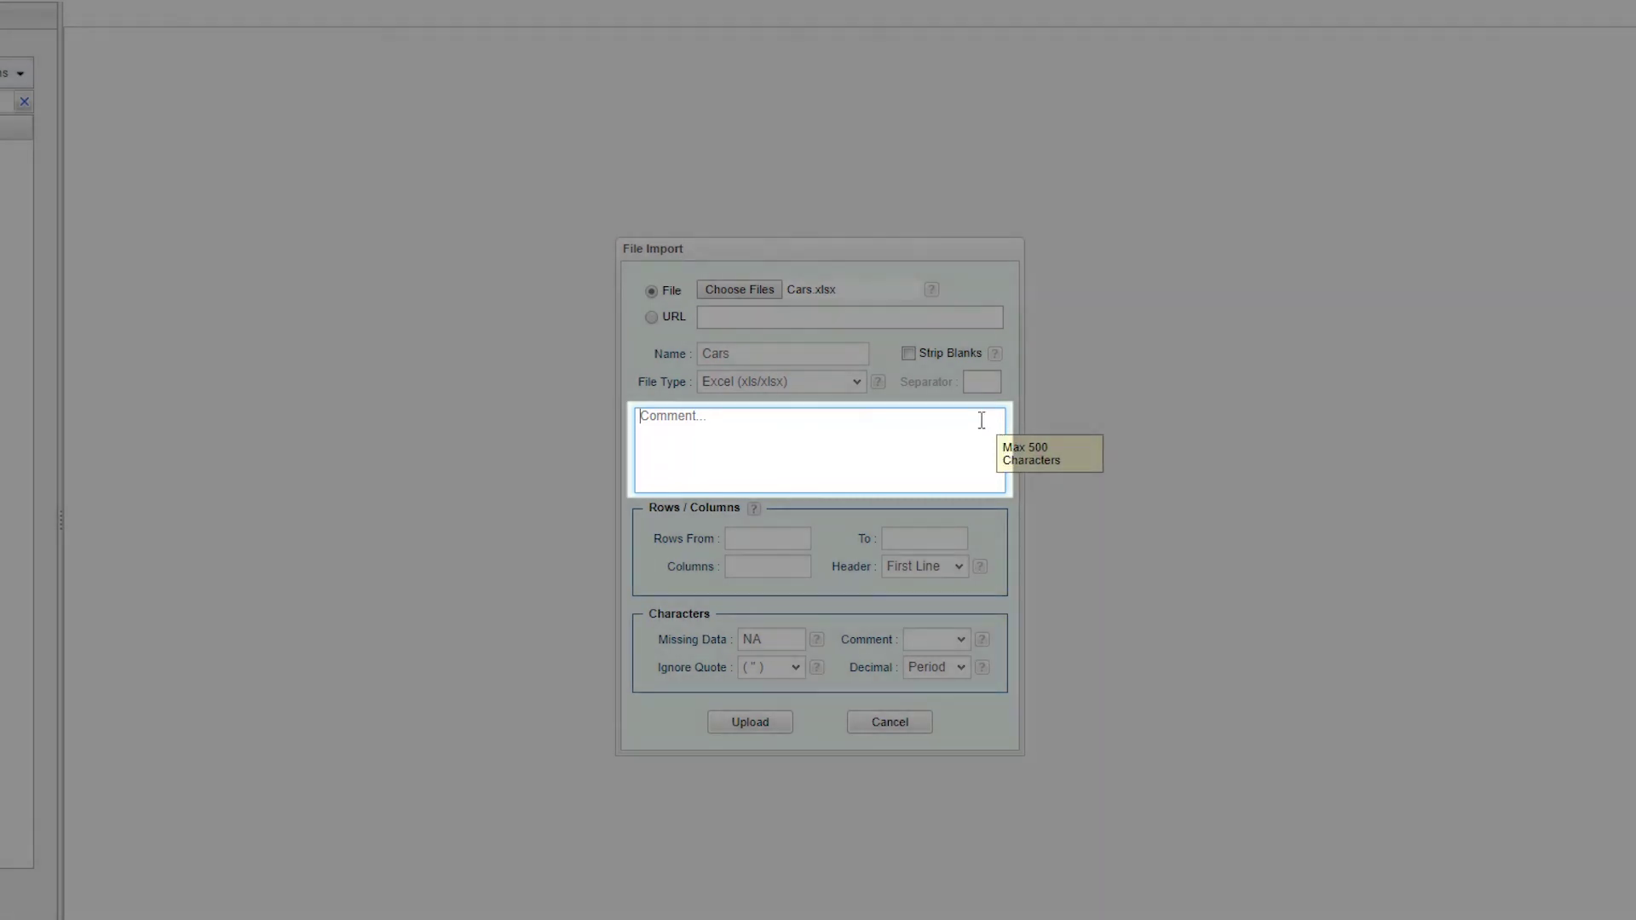
type("T")
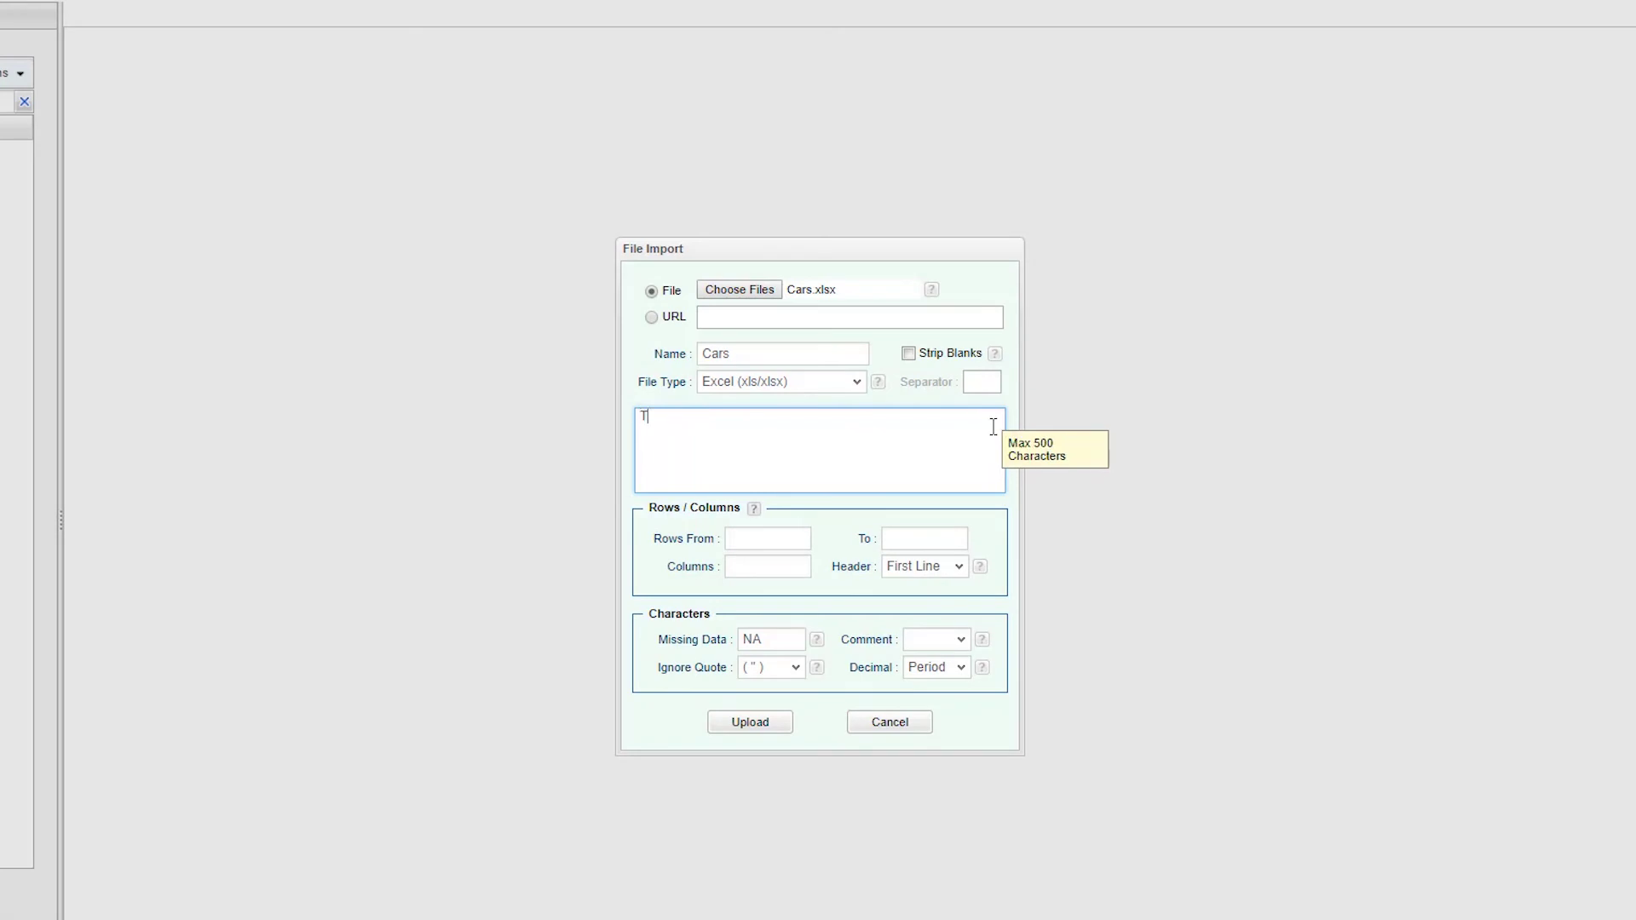
type("his is a c")
type("ool dat")
type("a set ab")
type("out cars")
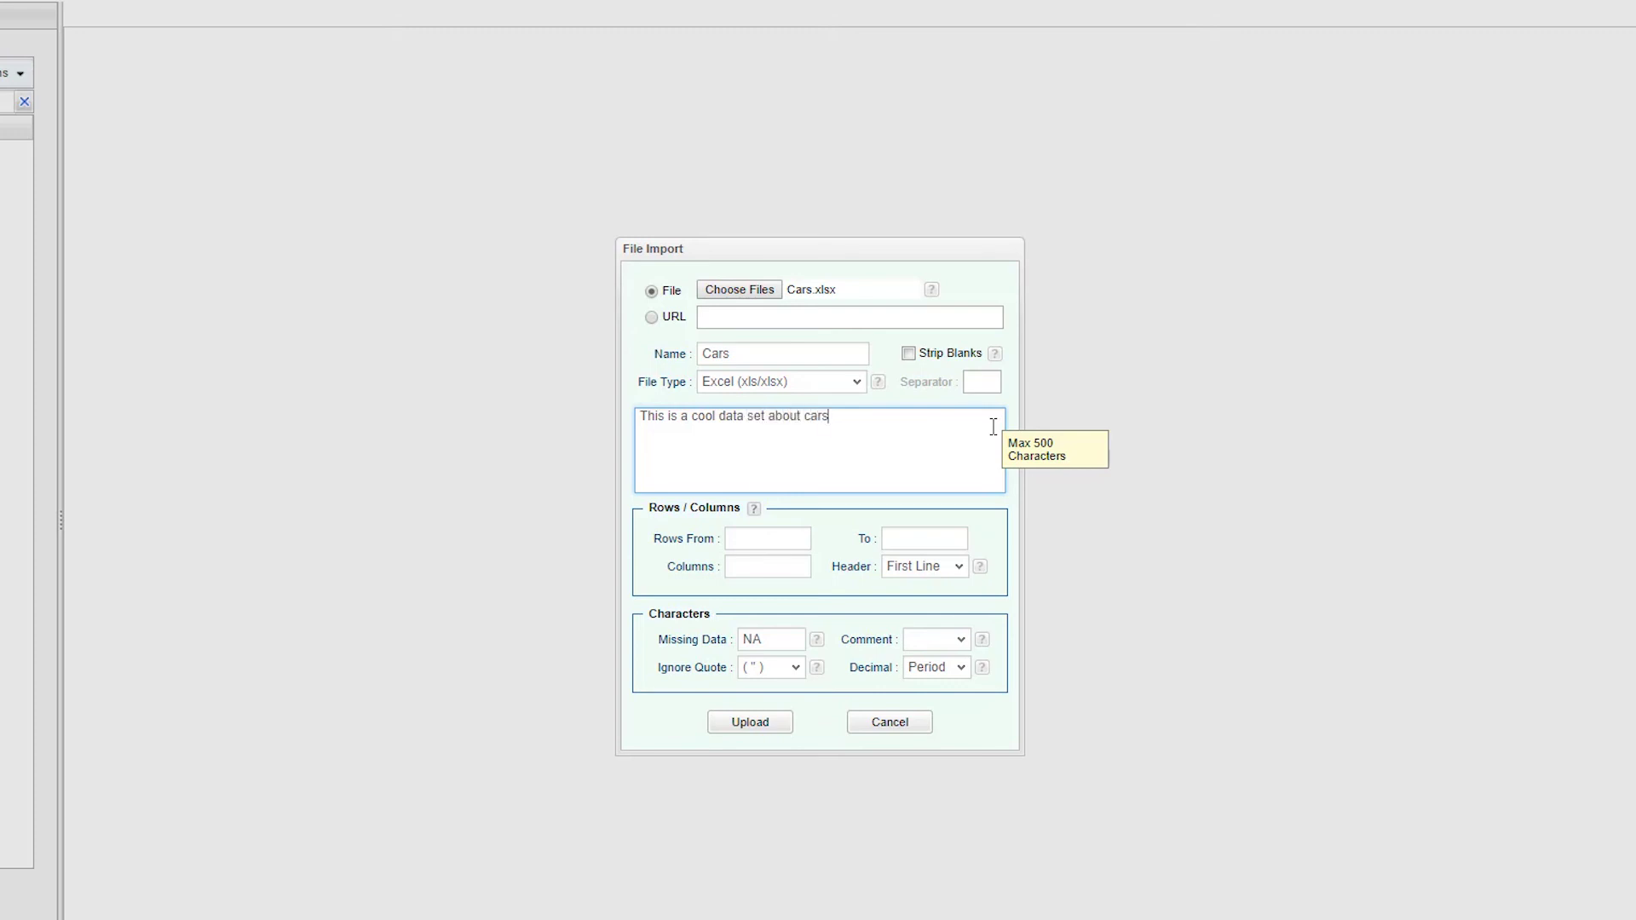
type(".")
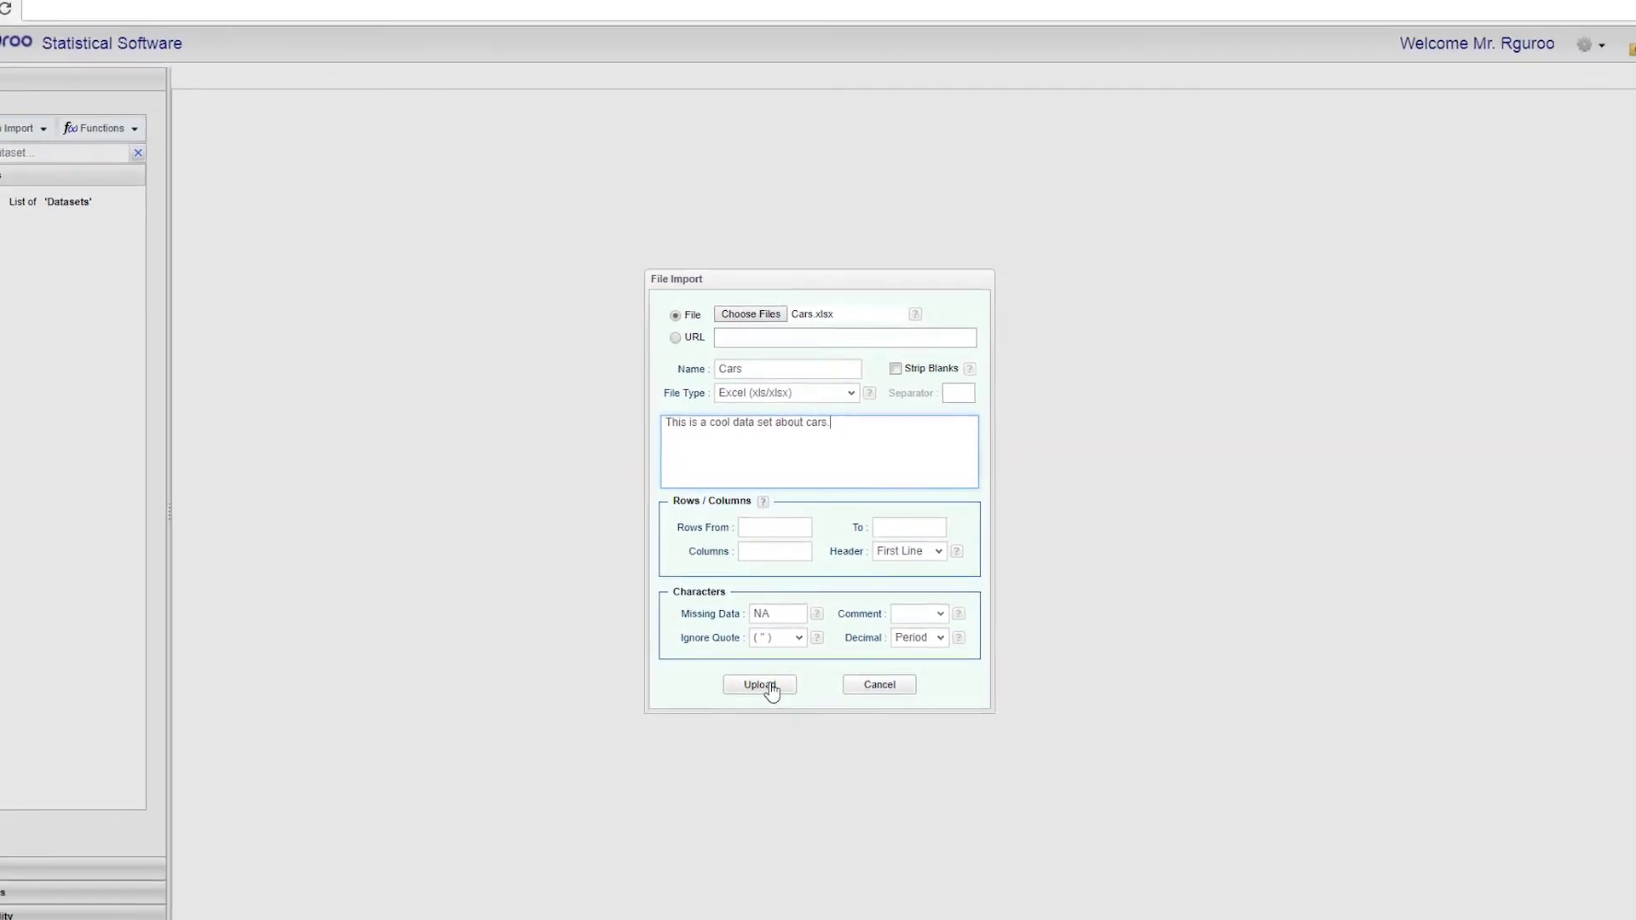
Upload the Cars data frame commented 'This is a cool data set about cars.'
left_click(756, 725)
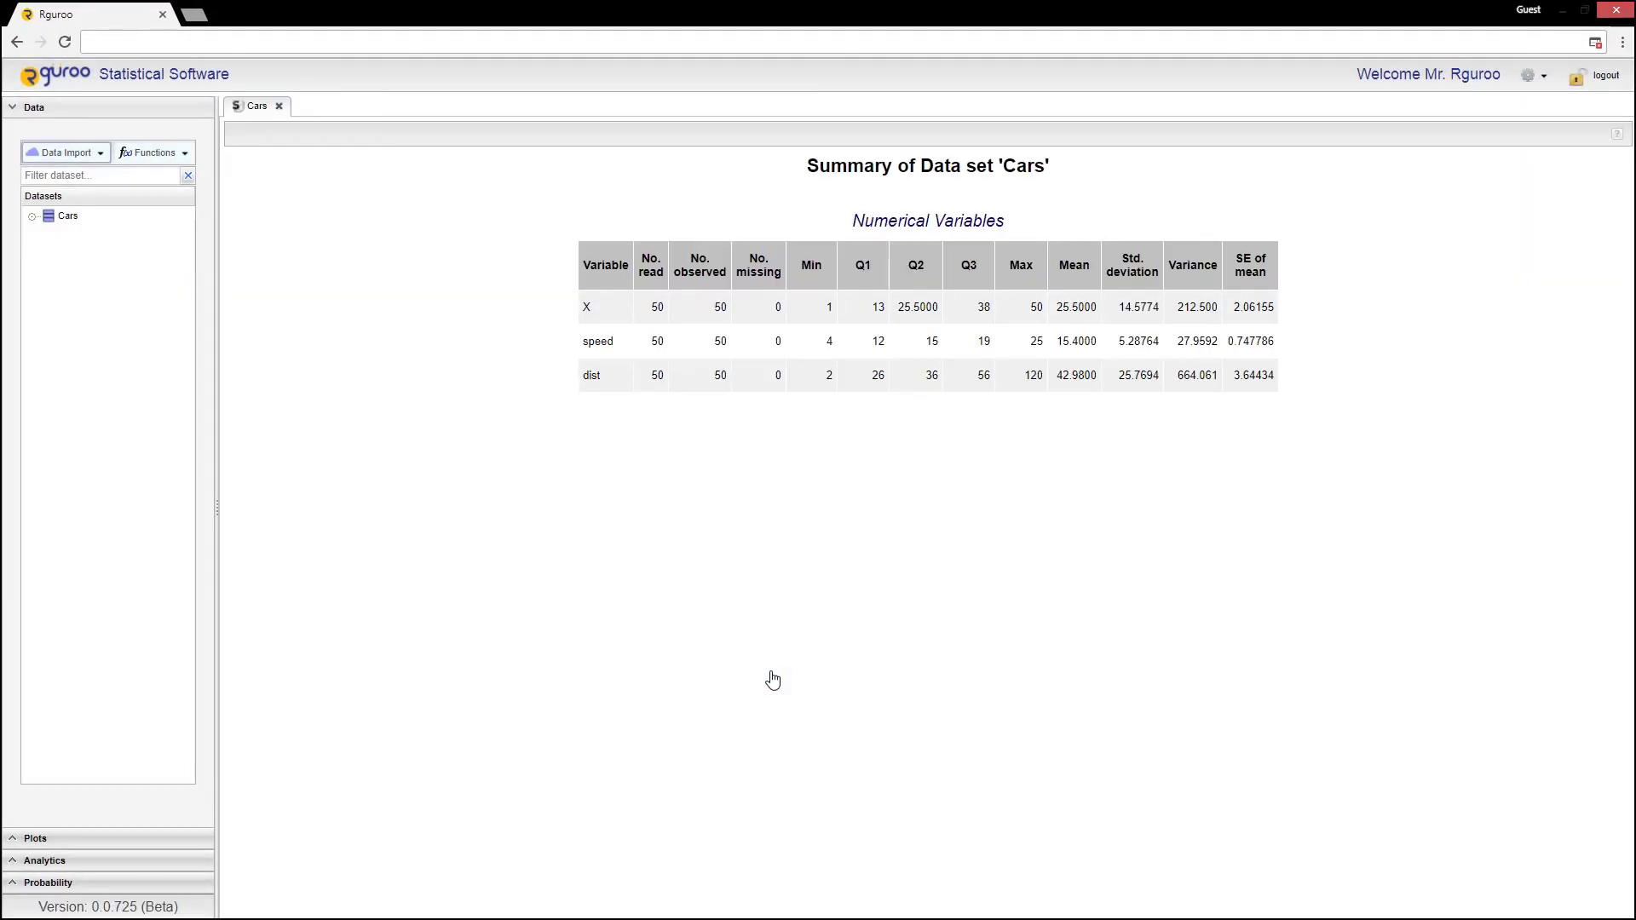